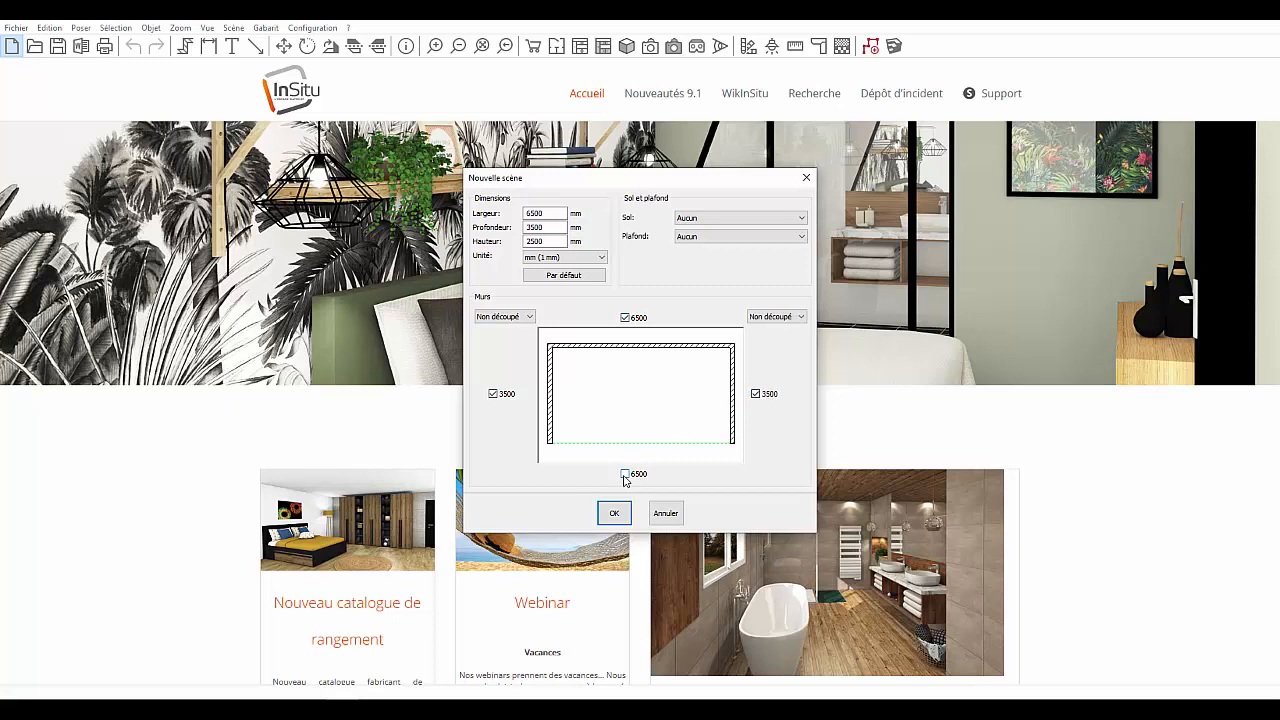
- Enable all four walls of the 6500 × 3500 mm room for the new scene
left_click(625, 475)
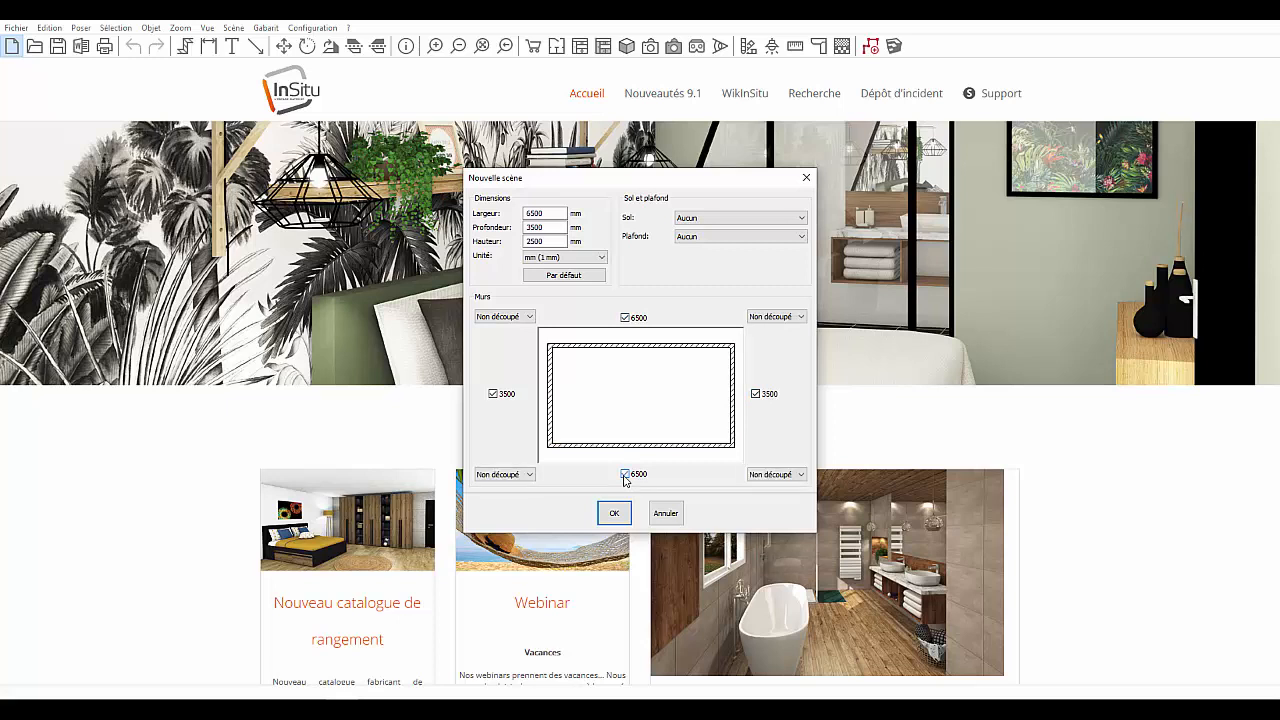
left_click(625, 318)
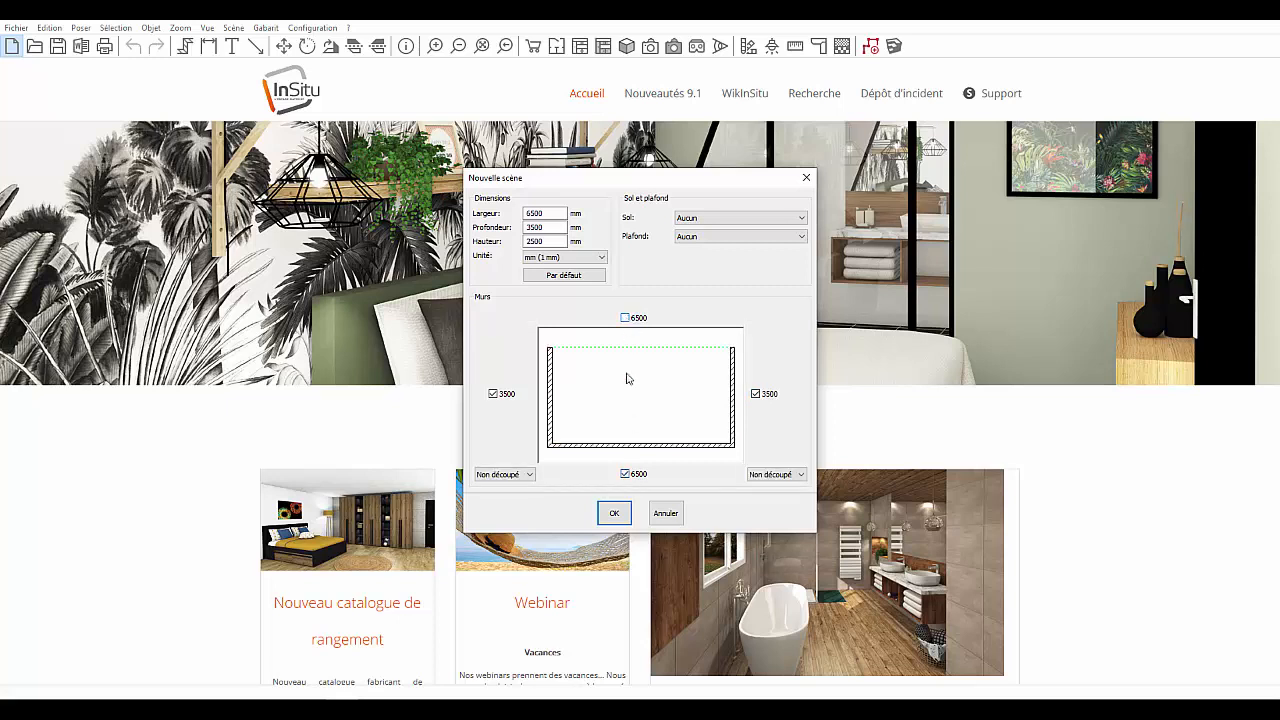
left_click(625, 474)
left_click(625, 475)
left_click(625, 318)
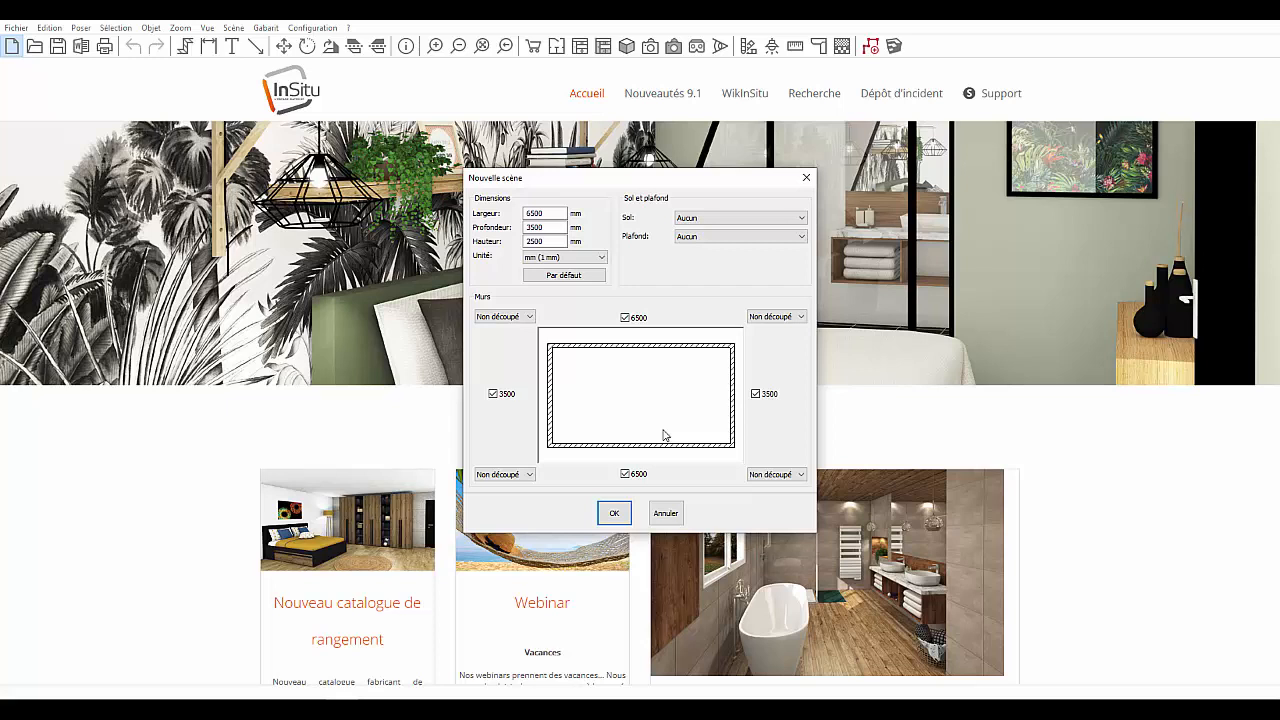
- Cut the room's upper-right corner with a rectangle 500 mm wide and 650 mm deep
left_click(790, 317)
left_click(786, 338)
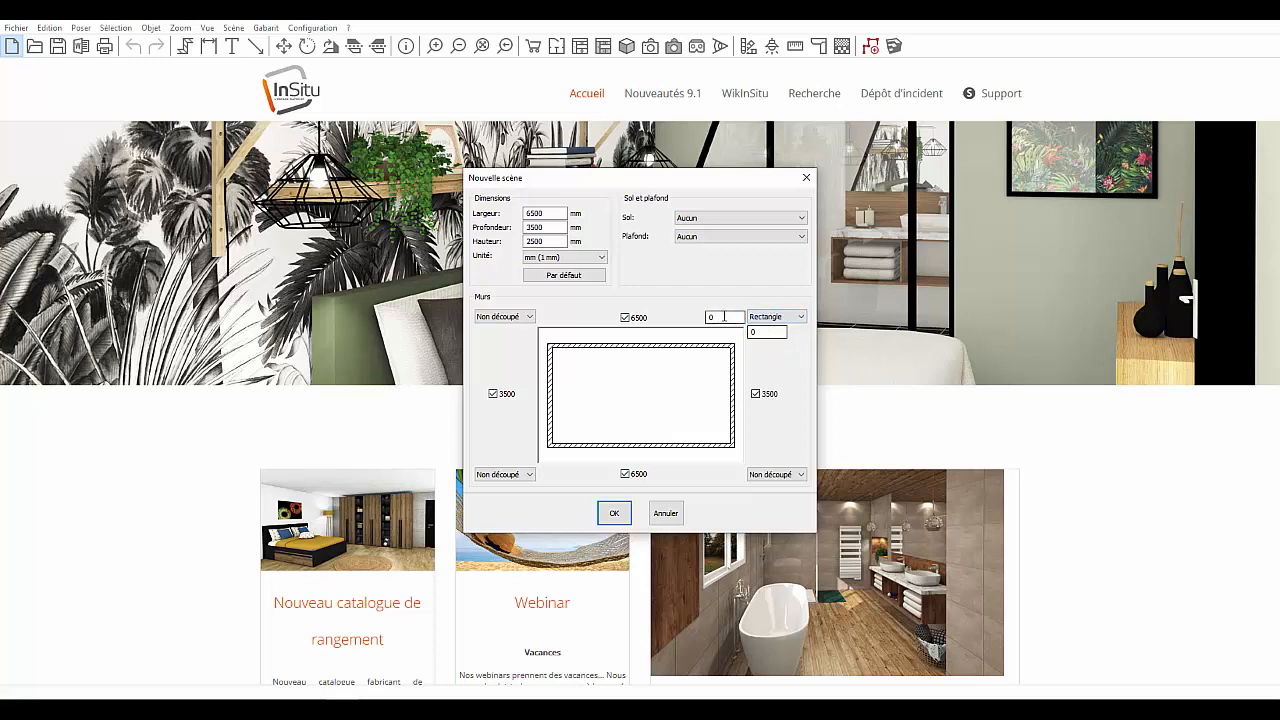
left_click_drag(723, 317, 685, 315)
type("500")
double_click(766, 331)
type("650")
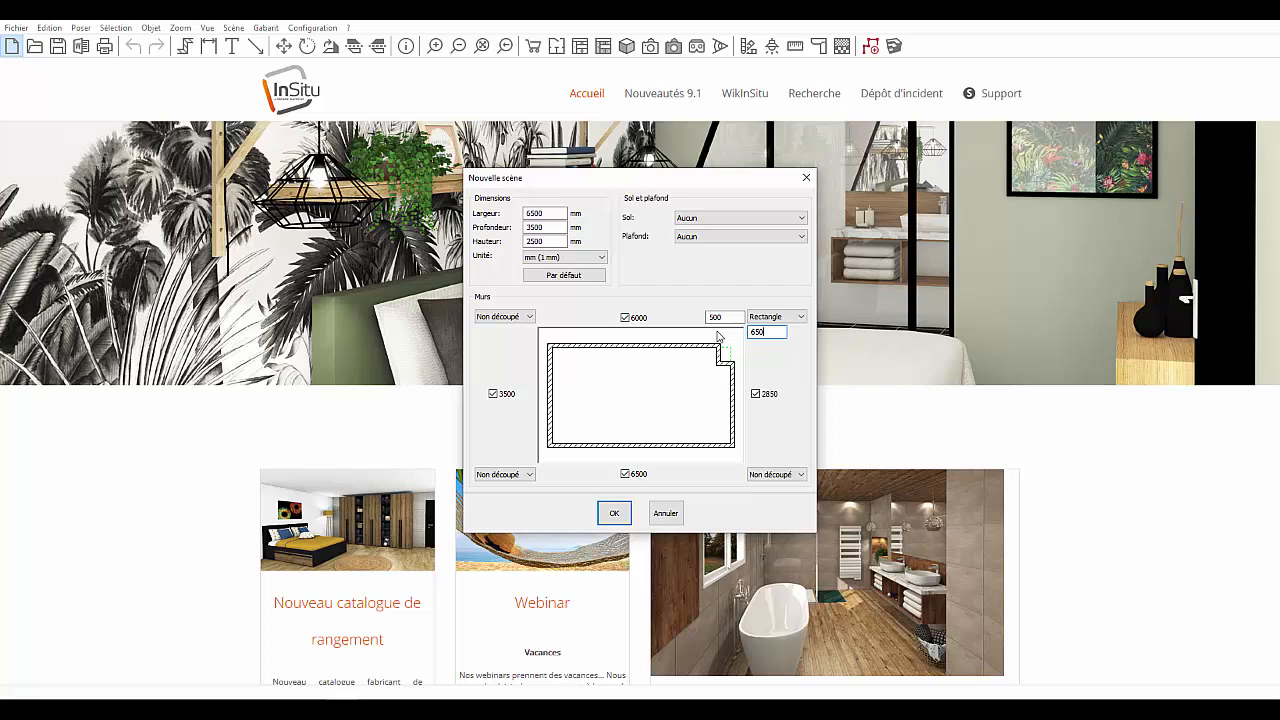
- Cut the room's lower-right corner as a bevel (Biseau) 600 mm wide and 400 mm deep
left_click(776, 474)
left_click(769, 495)
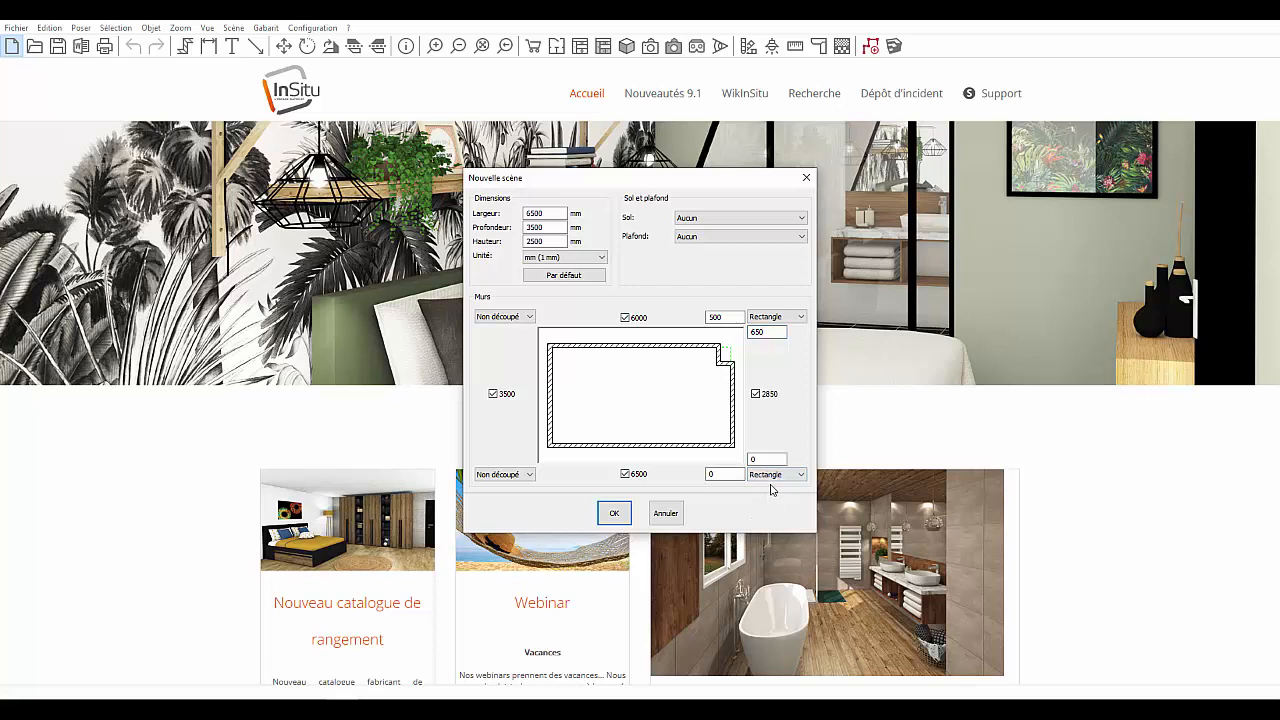
left_click(770, 475)
left_click(773, 504)
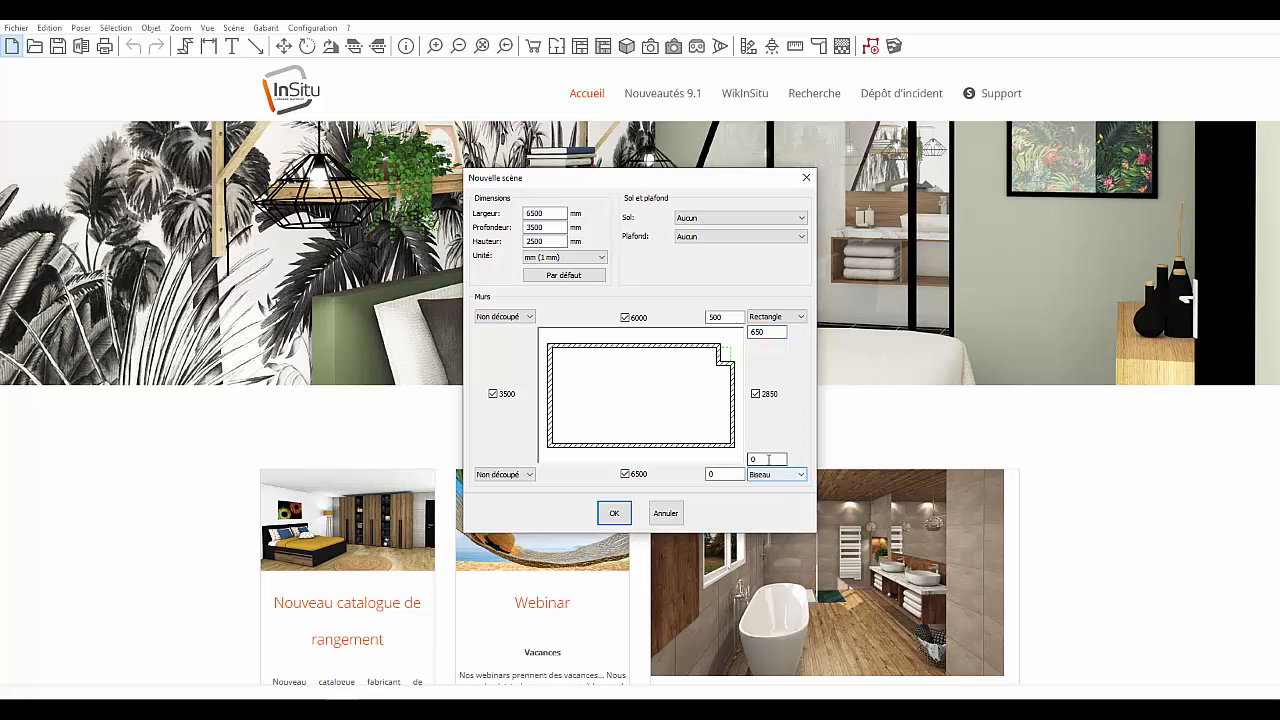
left_click_drag(766, 459, 730, 459)
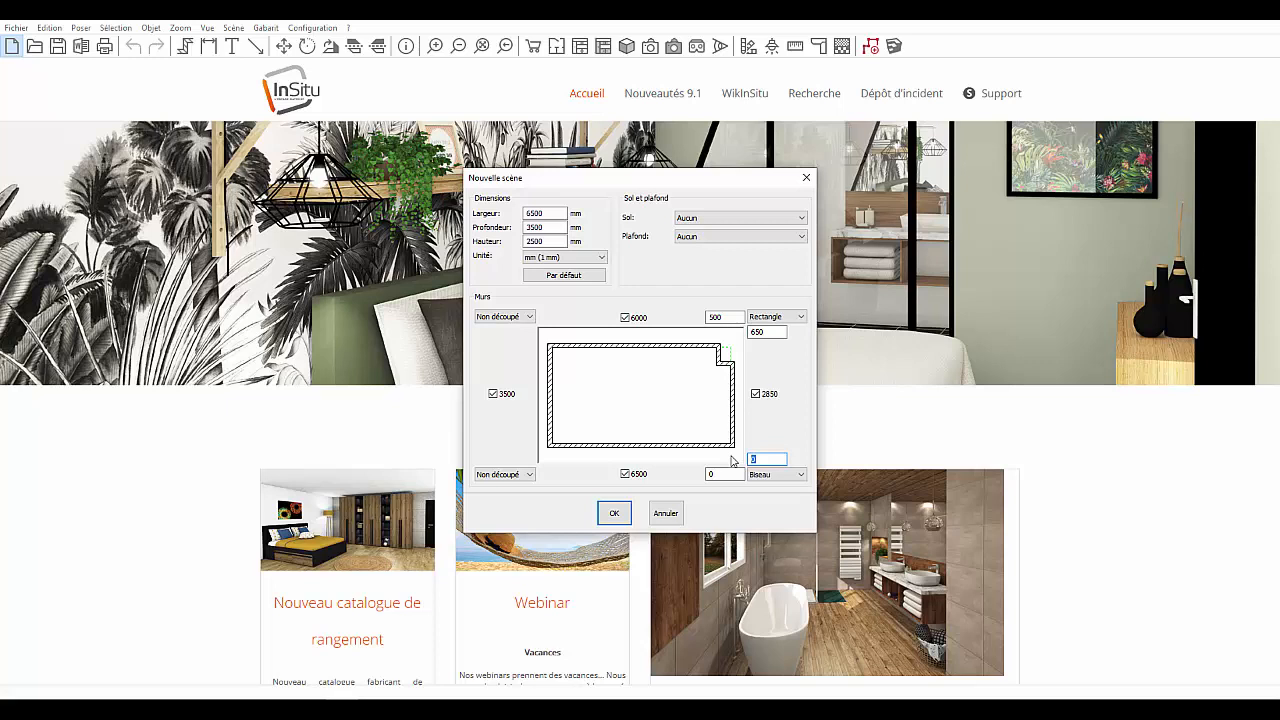
type("400")
left_click_drag(729, 474, 658, 474)
type("600")
- Round the room's lower-left corner (Arrondi) with 400 mm width and 250 mm depth, and create the scene
left_click(522, 474)
left_click(508, 514)
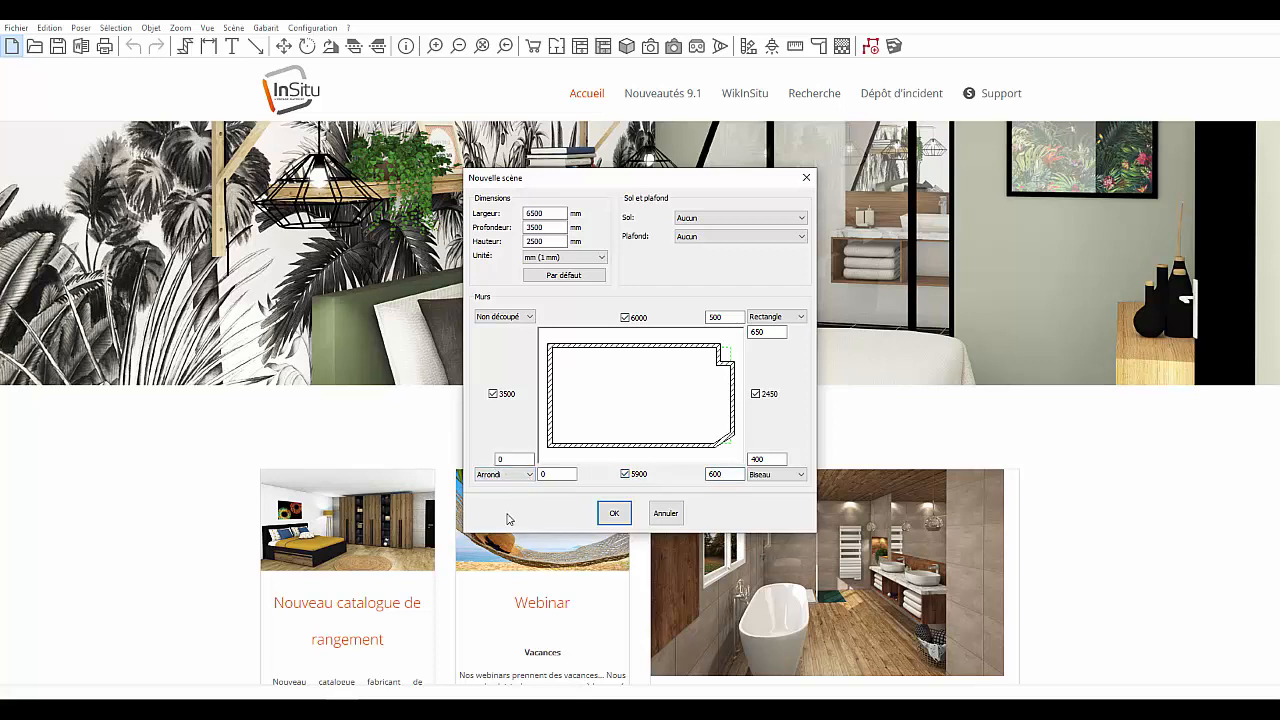
double_click(565, 476)
type("400")
double_click(532, 459)
type("250")
left_click(617, 514)
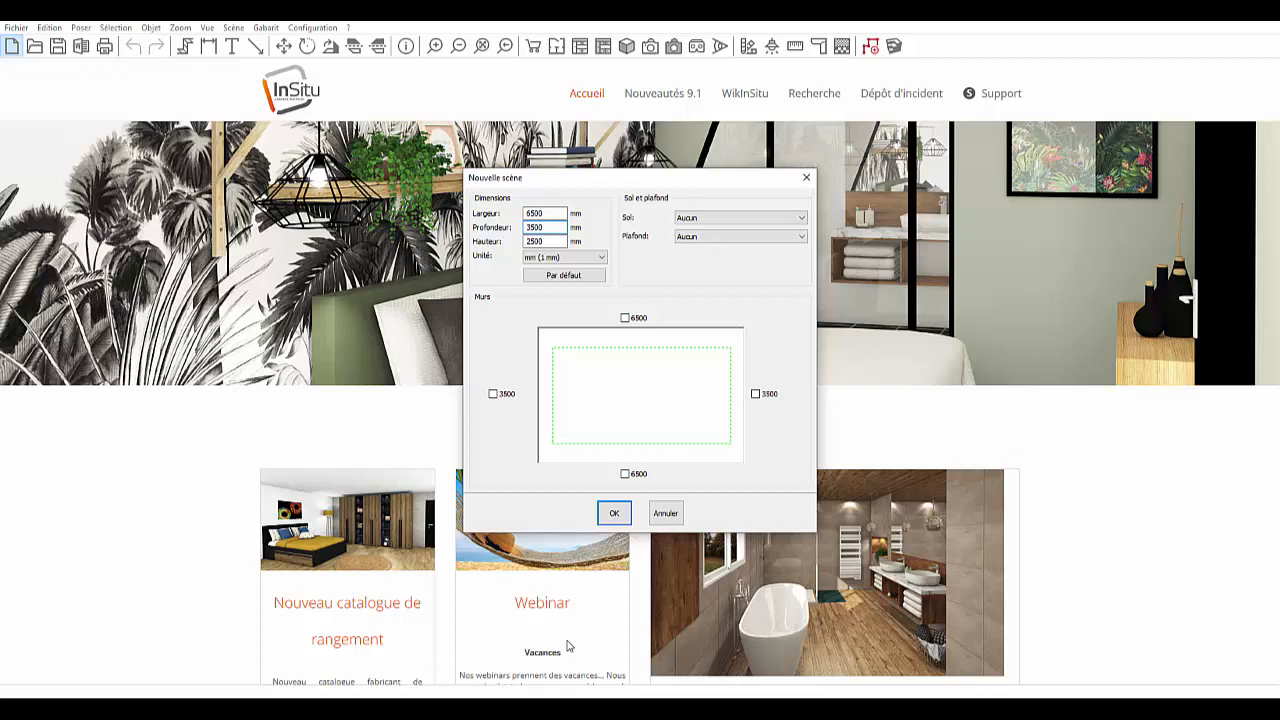
- Create a new 6500 × 3500 mm scene, 2500 mm high, with no walls
left_click(614, 514)
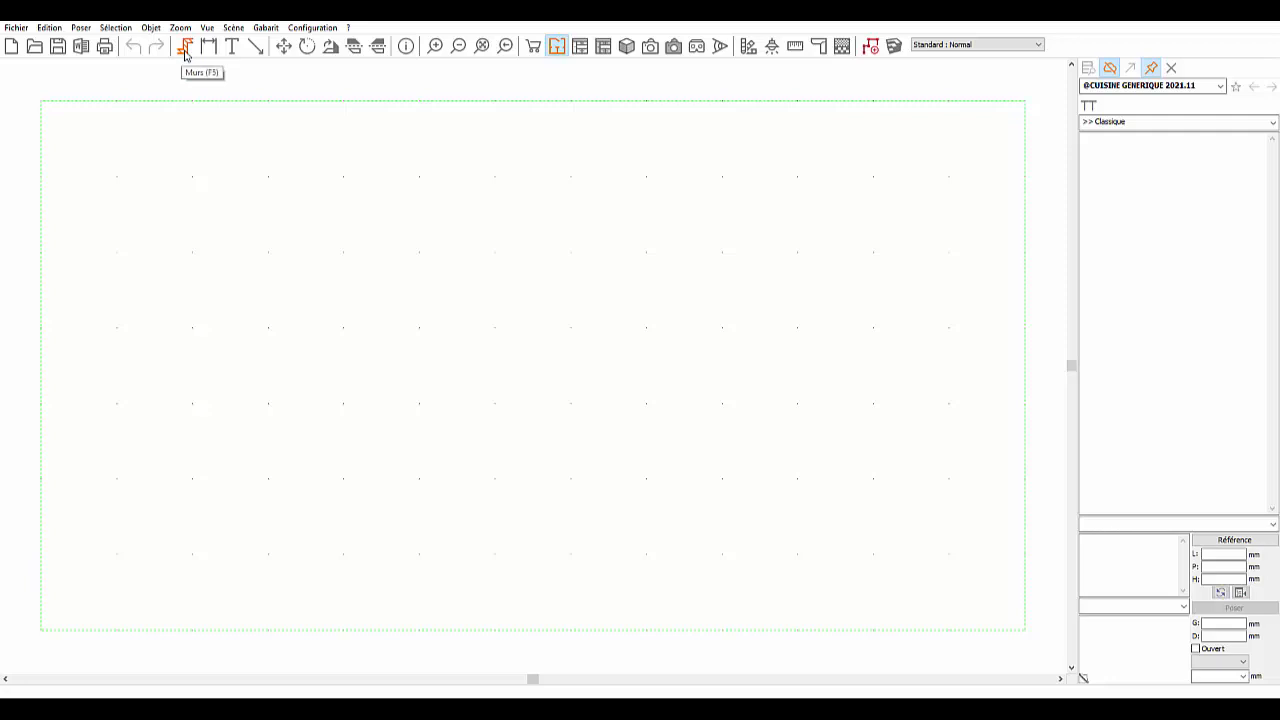
- Draw walls from the scene's lower-left corner: 1650 mm upward along the boundary, followed by 1260 mm at an angle of 100°
left_click(185, 50)
left_click(41, 629)
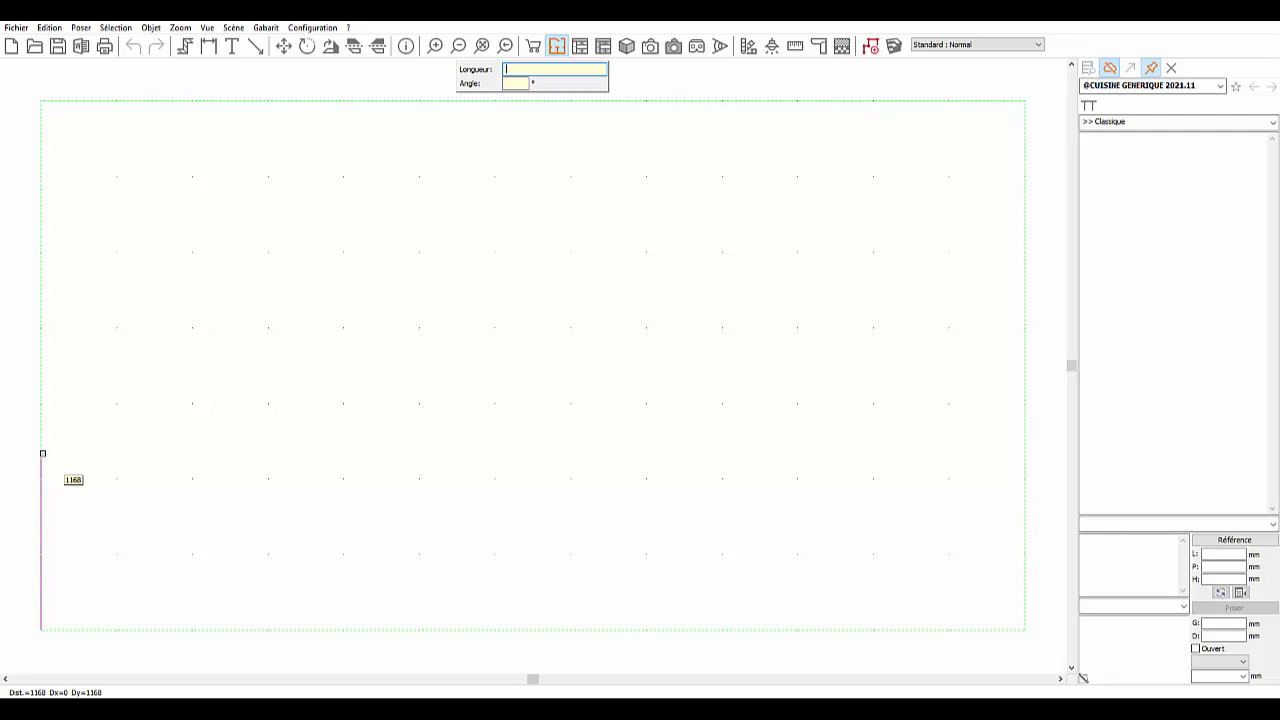
type("1650")
key("Return")
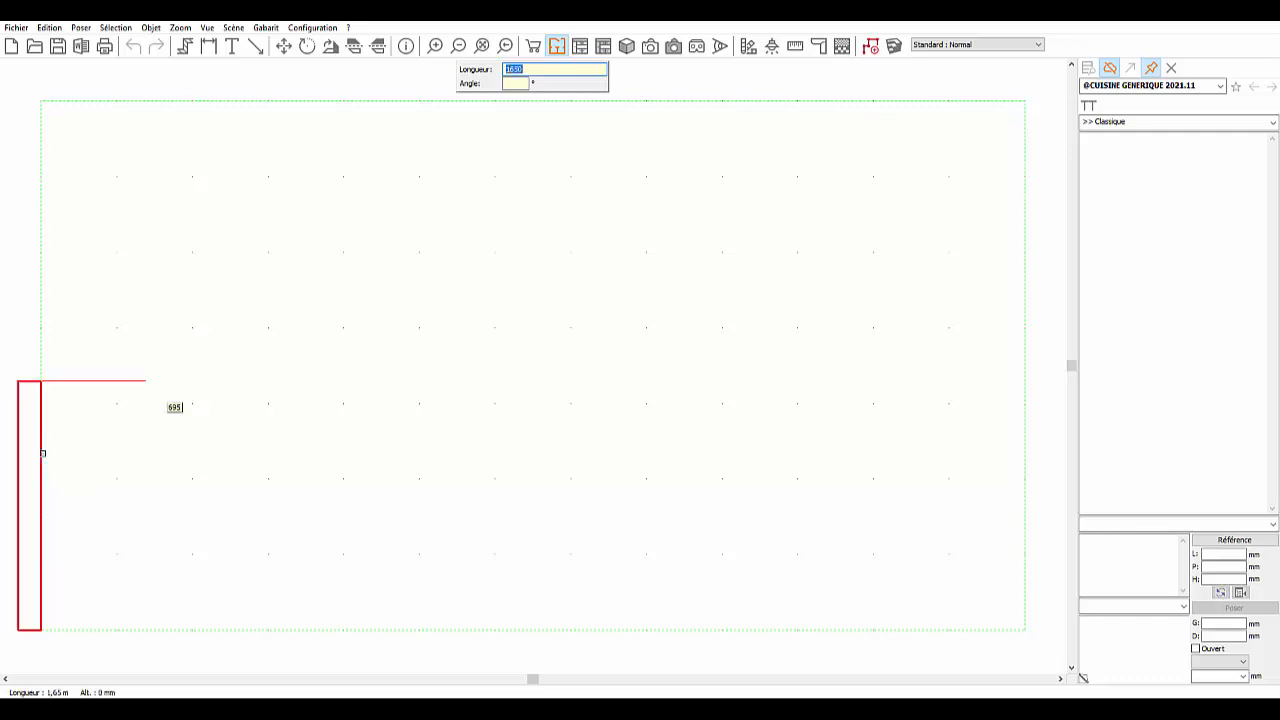
type("1260")
type("100")
key("Return")
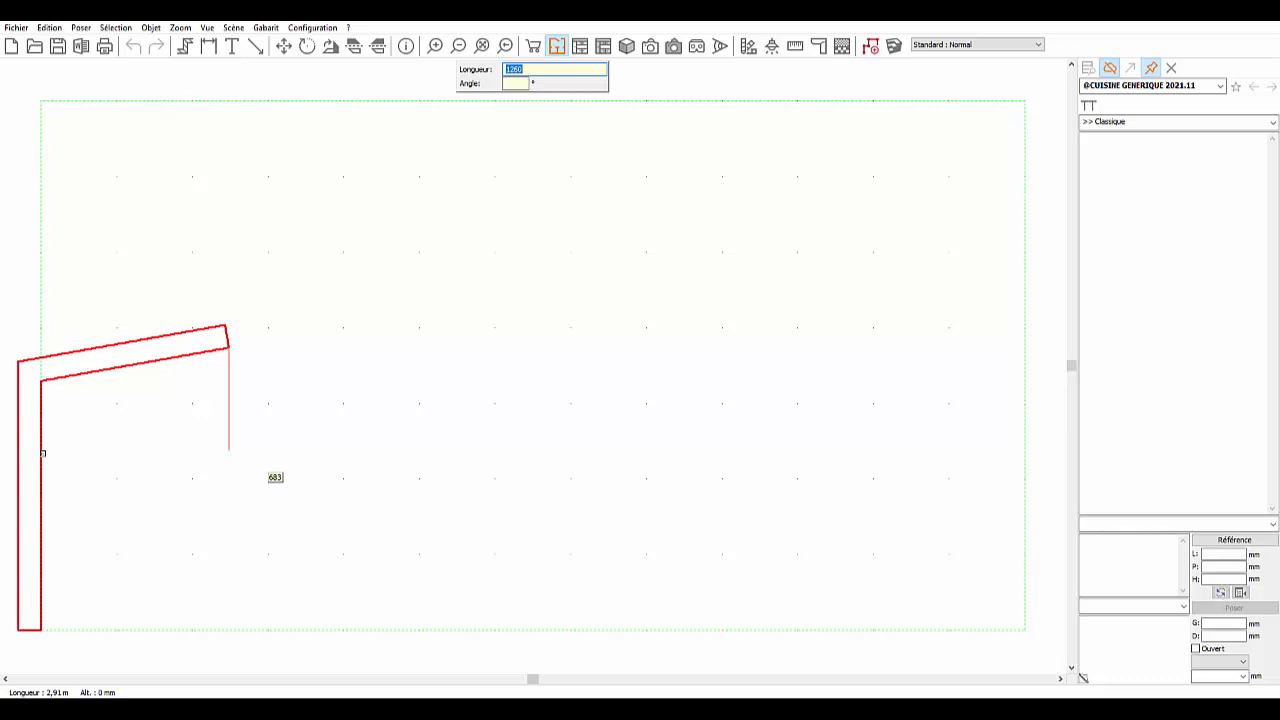
- Finish the two walls as 150 mm thick and 2500 mm high, with the thickness toward the exterior
key("Escape")
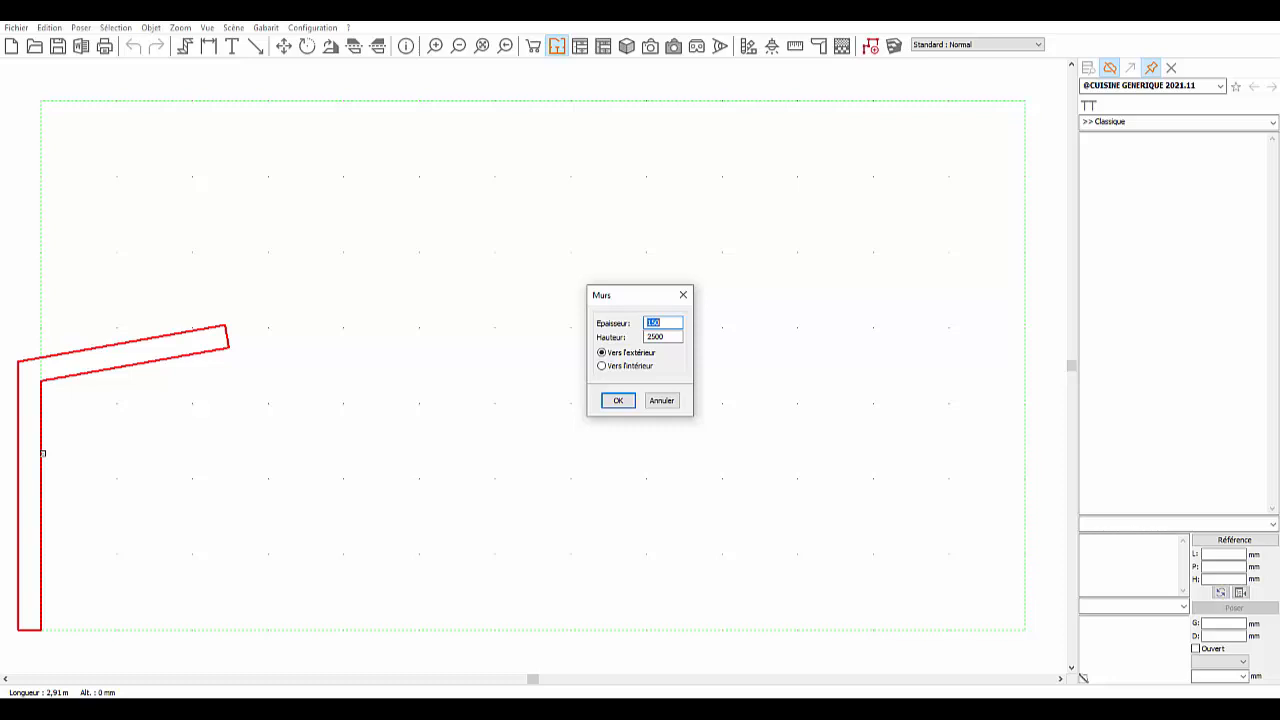
left_click(602, 366)
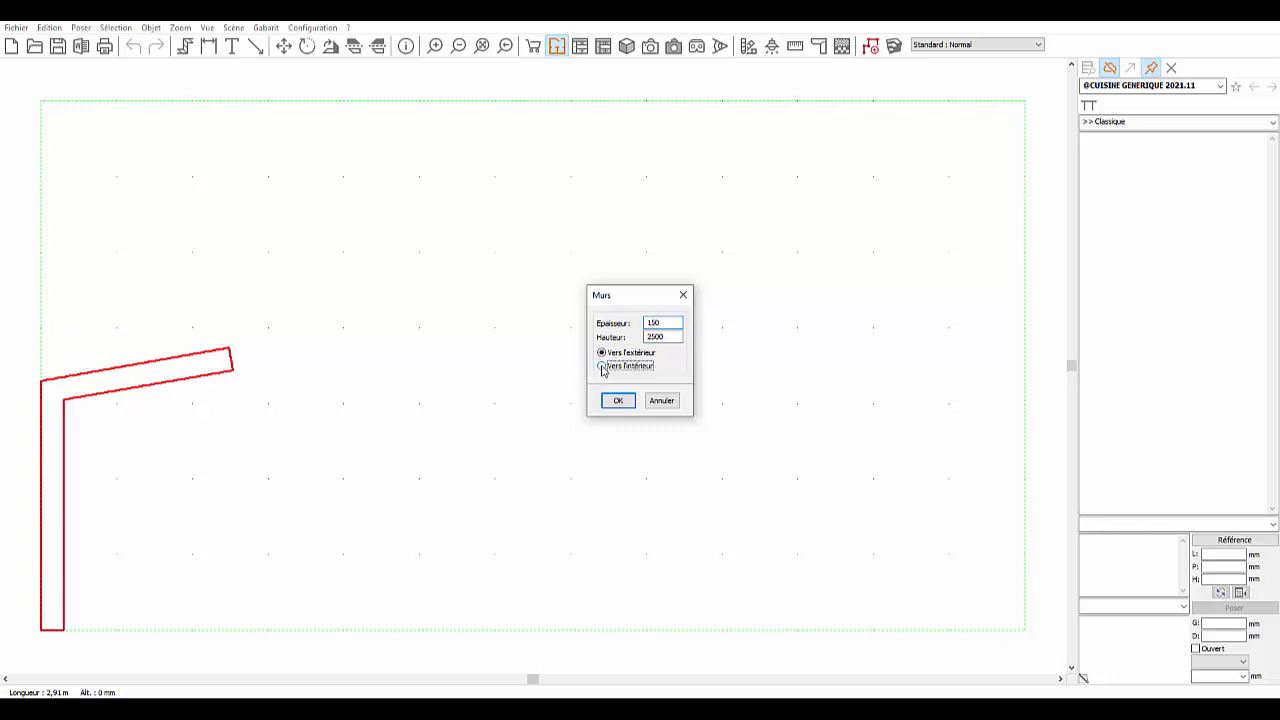
left_click(601, 353)
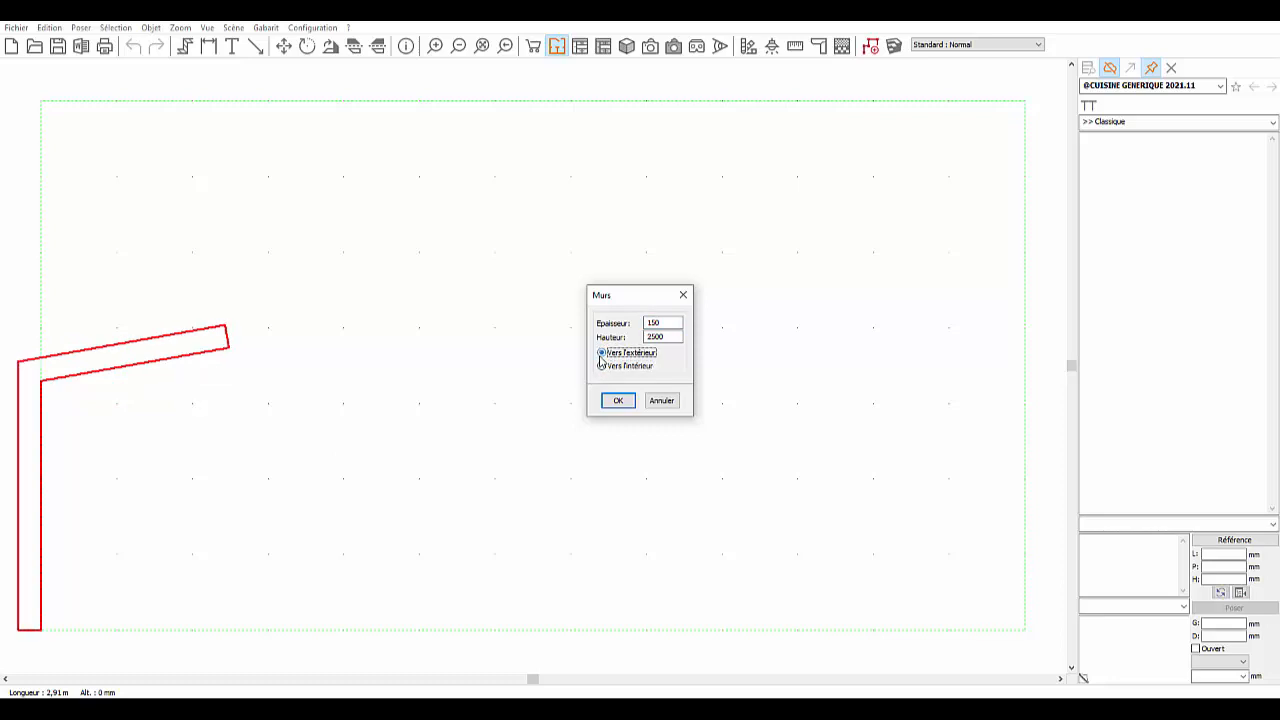
left_click(601, 366)
left_click(601, 354)
left_click(618, 401)
middle_click_drag(337, 429, 517, 397)
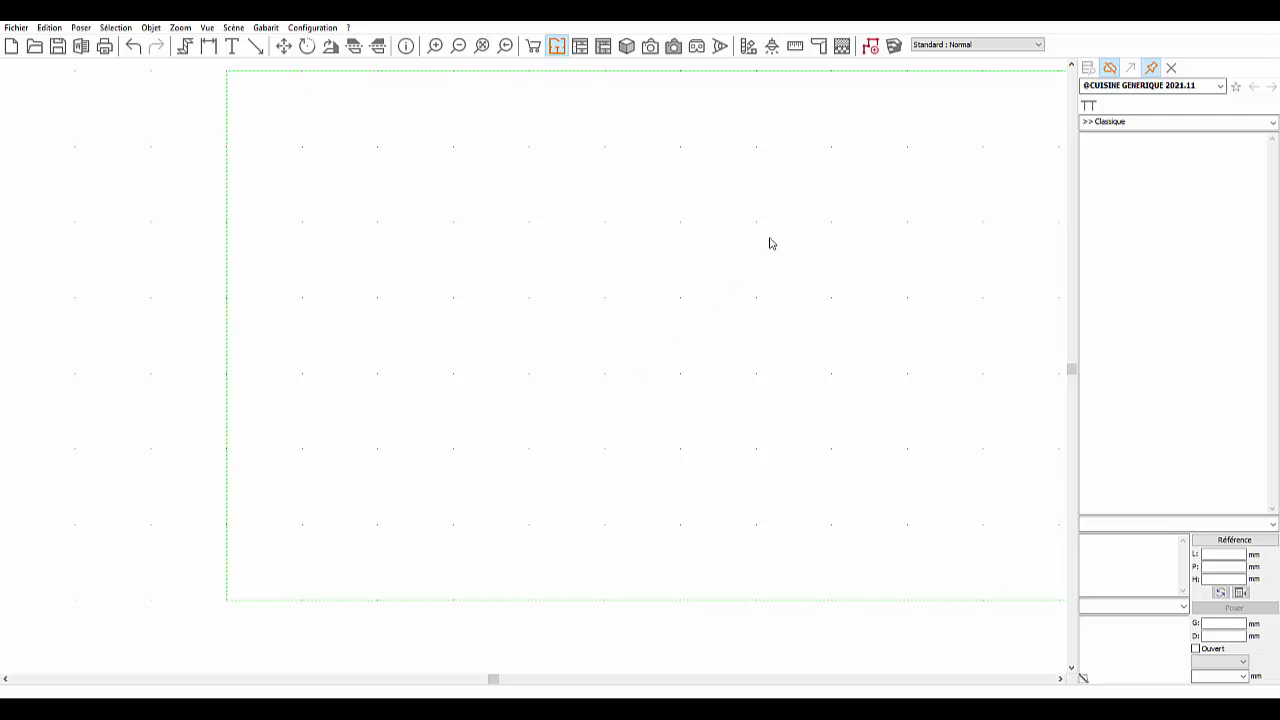
- Draw a template line (gabarit) from the scene's lower-left corner: 2500 mm upward, followed by 1260 mm at 100° to the first segment
left_click(872, 53)
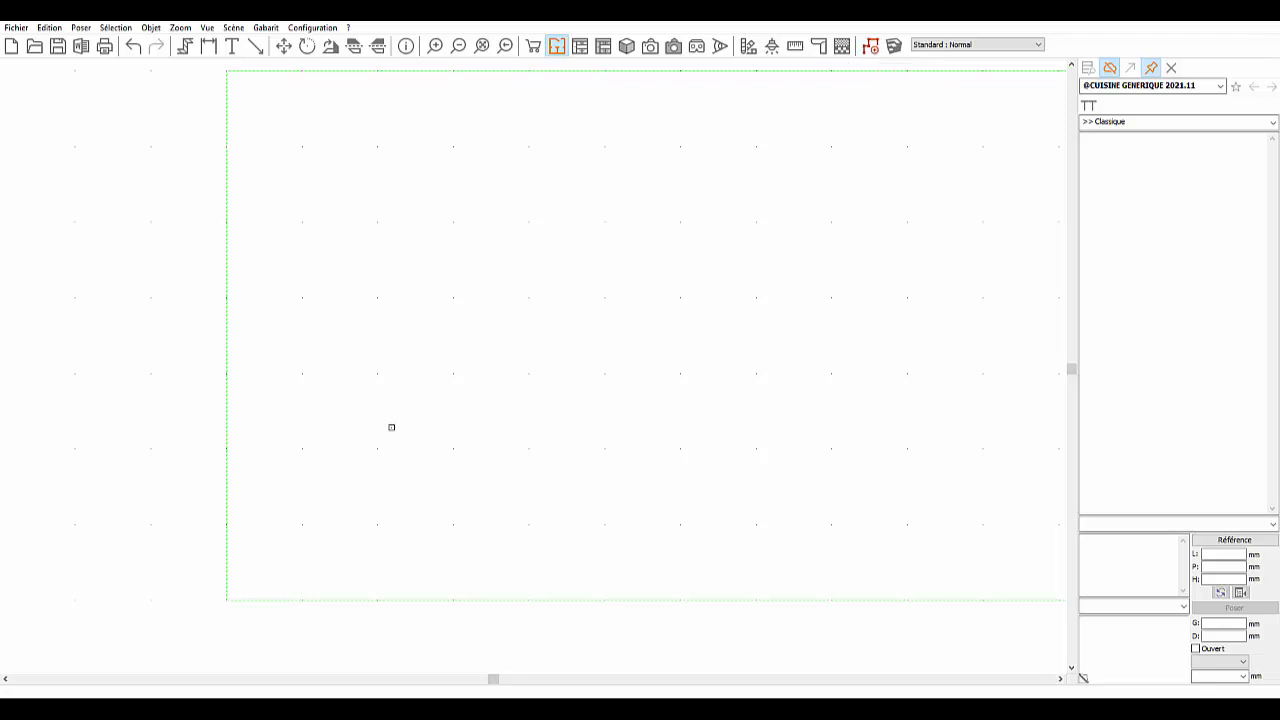
left_click(226, 600)
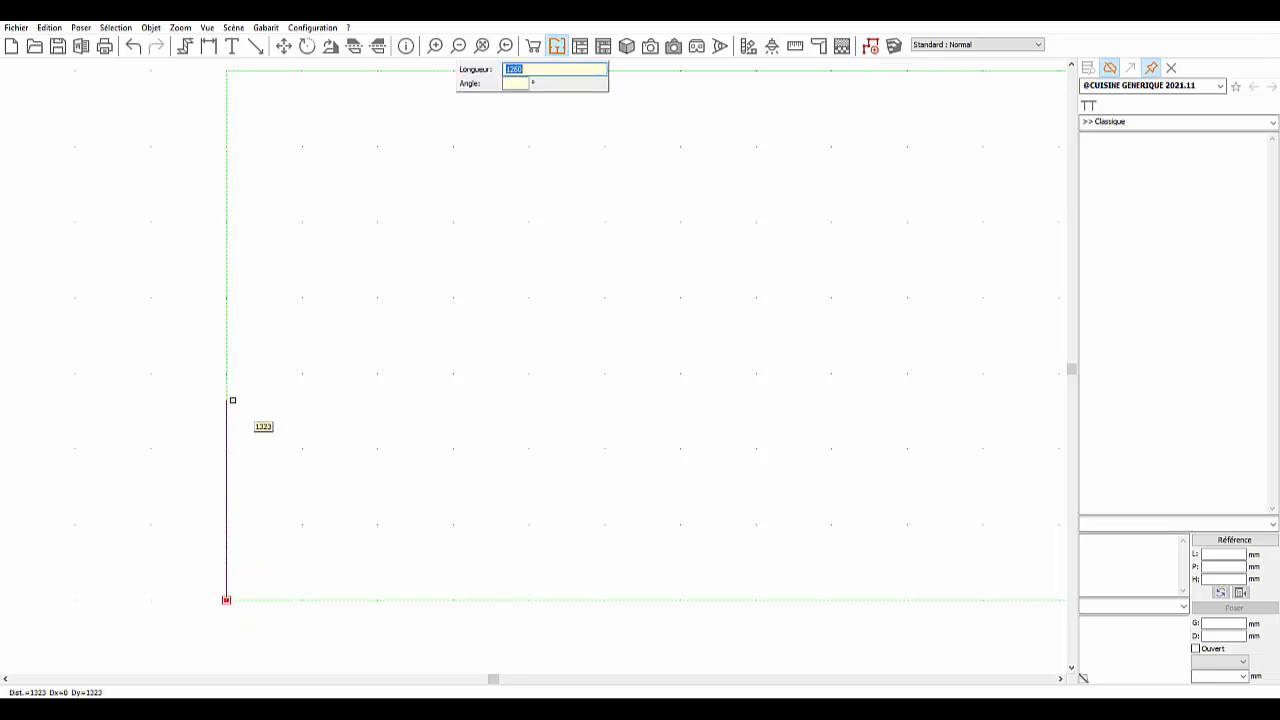
type("2500")
key("Return")
type("1260")
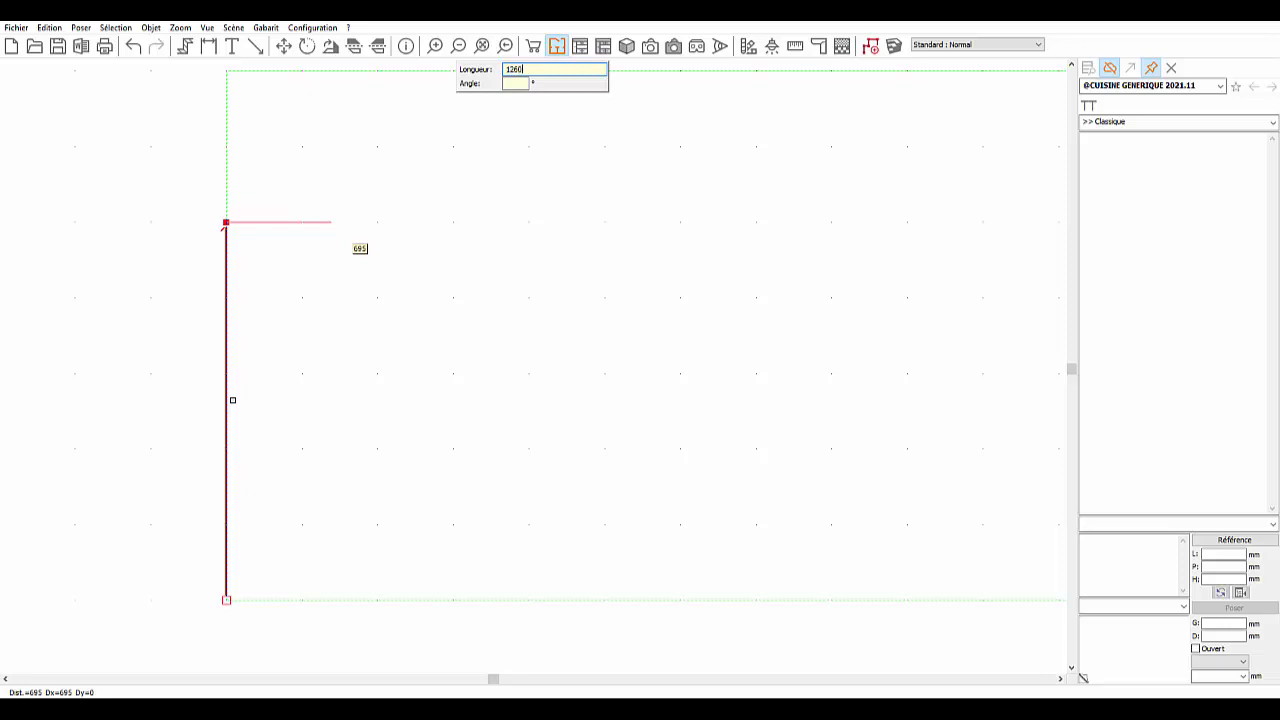
type("10")
key("Return")
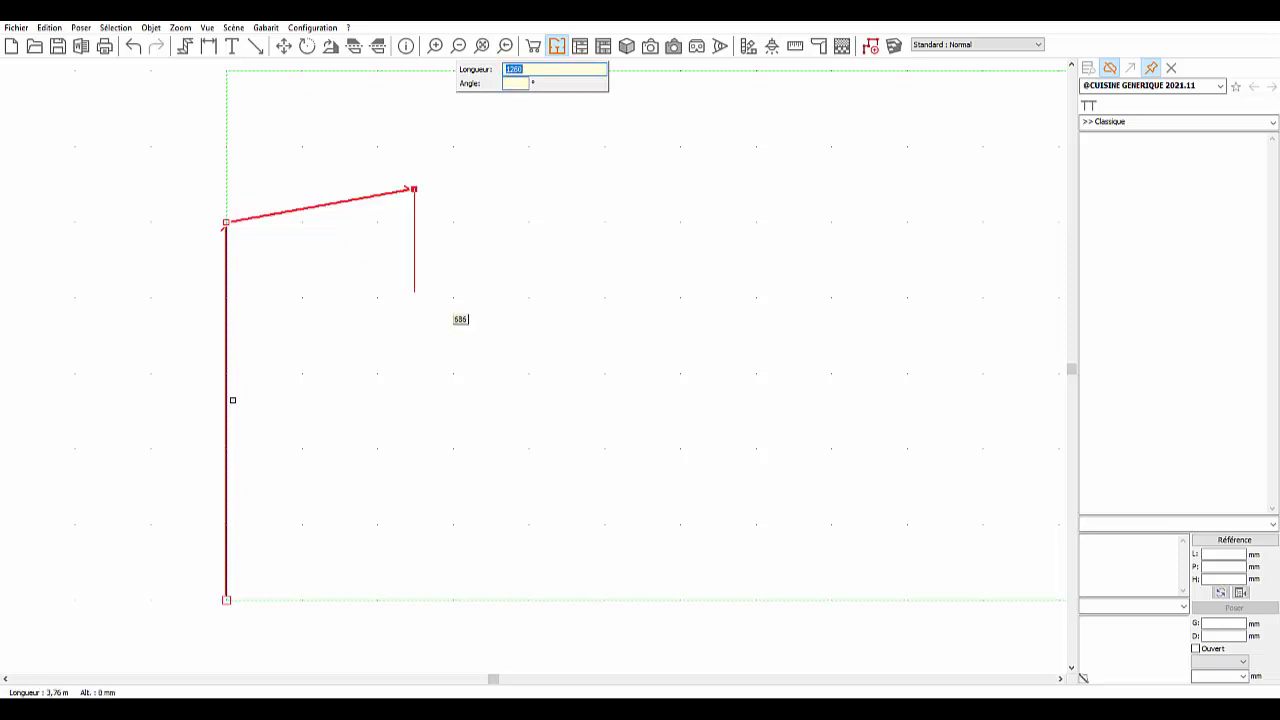
key("Escape")
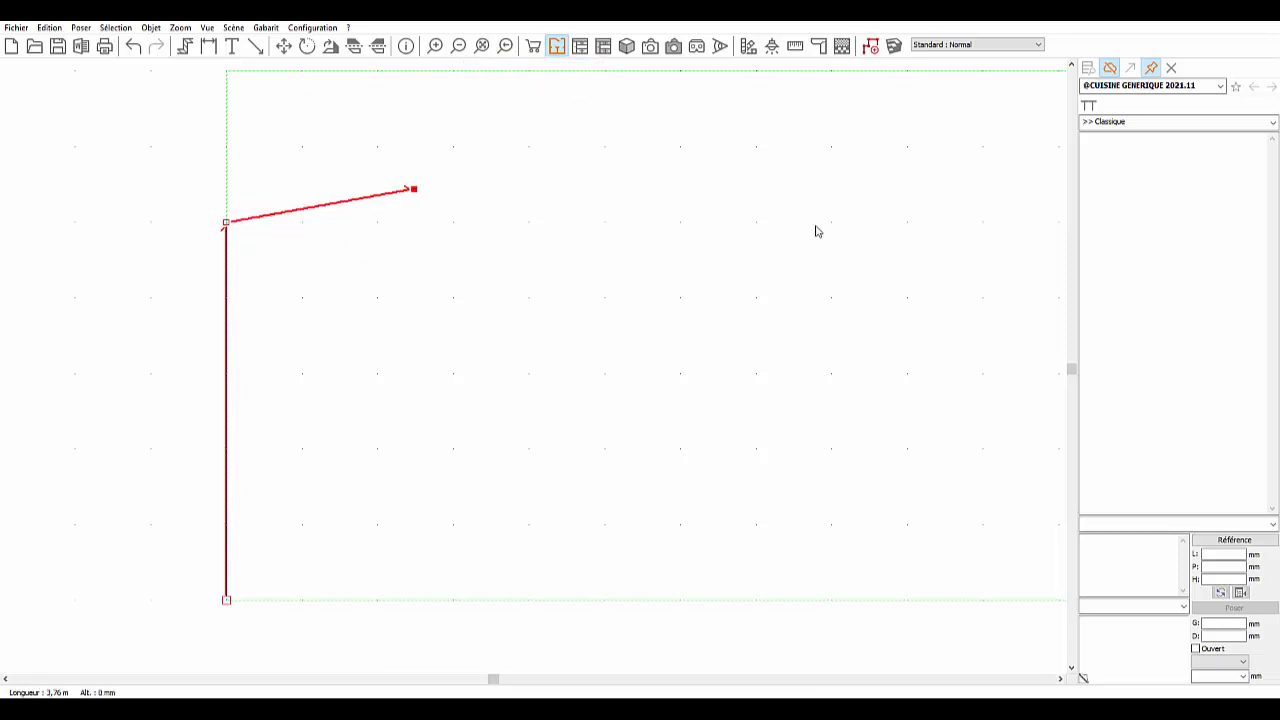
- Place walls on the existing template lines, 150 mm thick and 2500 mm high, with the thickness toward the exterior
left_click(186, 48)
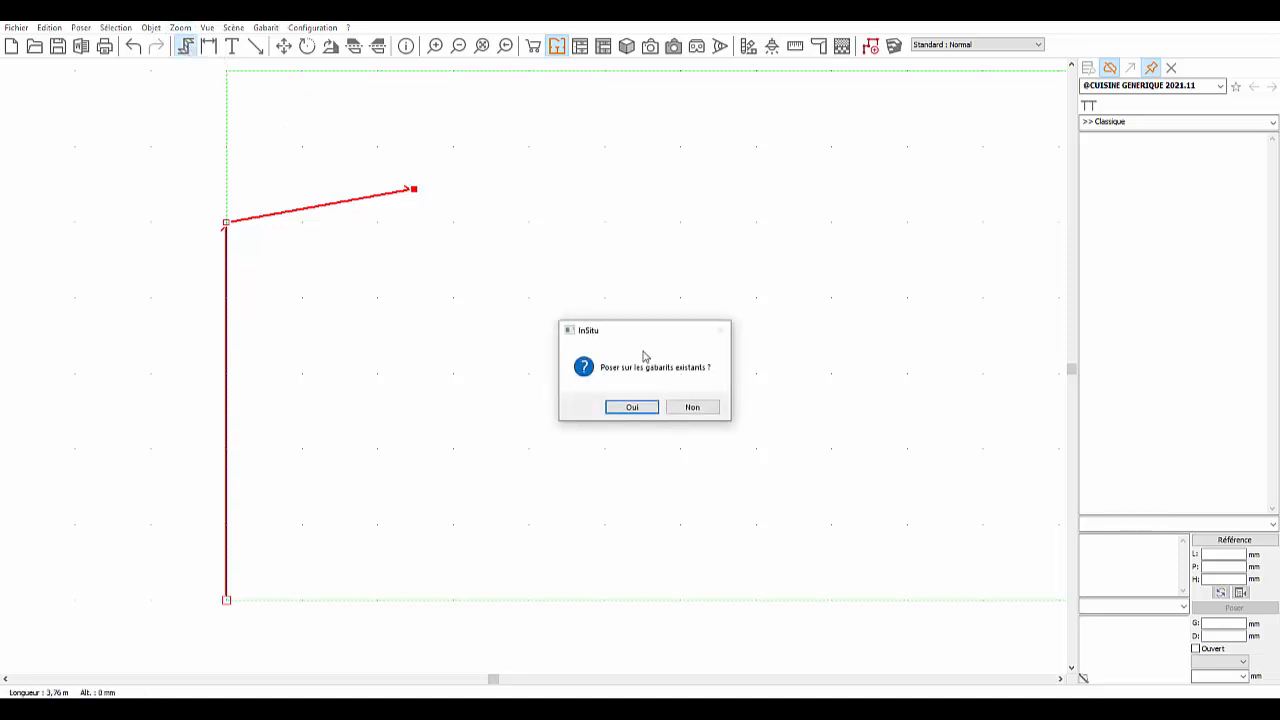
left_click(627, 410)
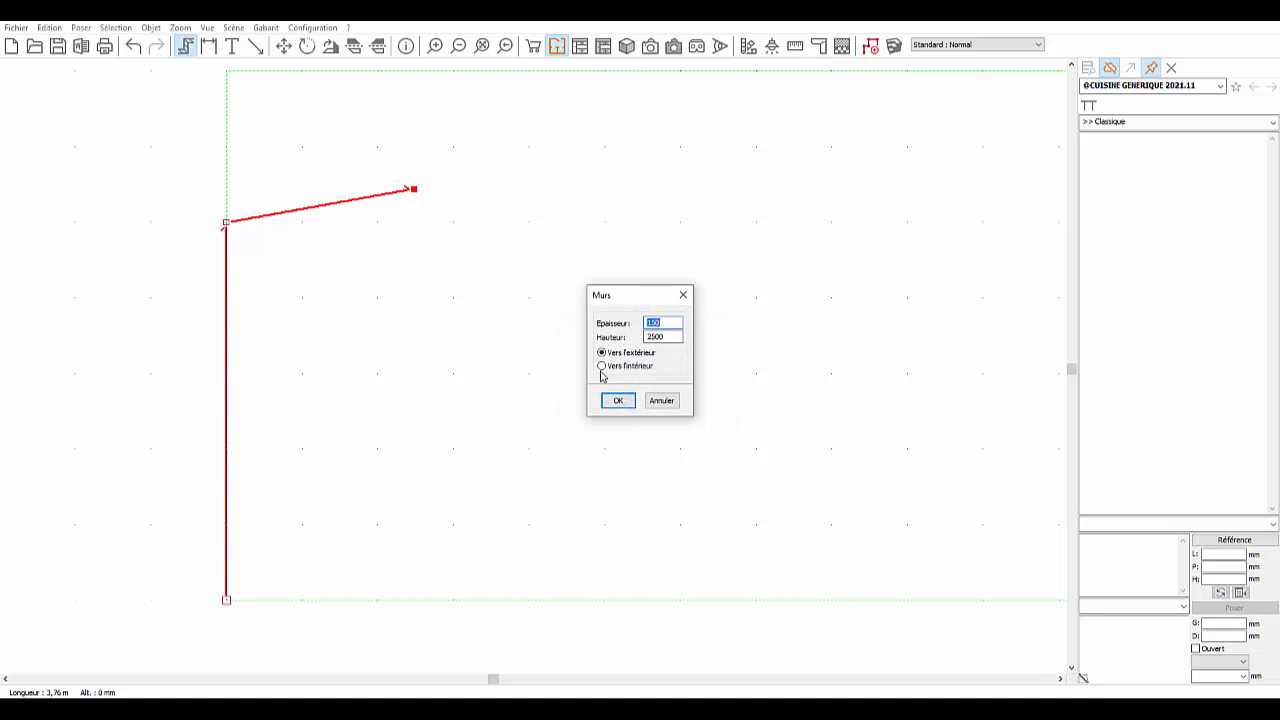
left_click(602, 368)
left_click(602, 354)
left_click(619, 401)
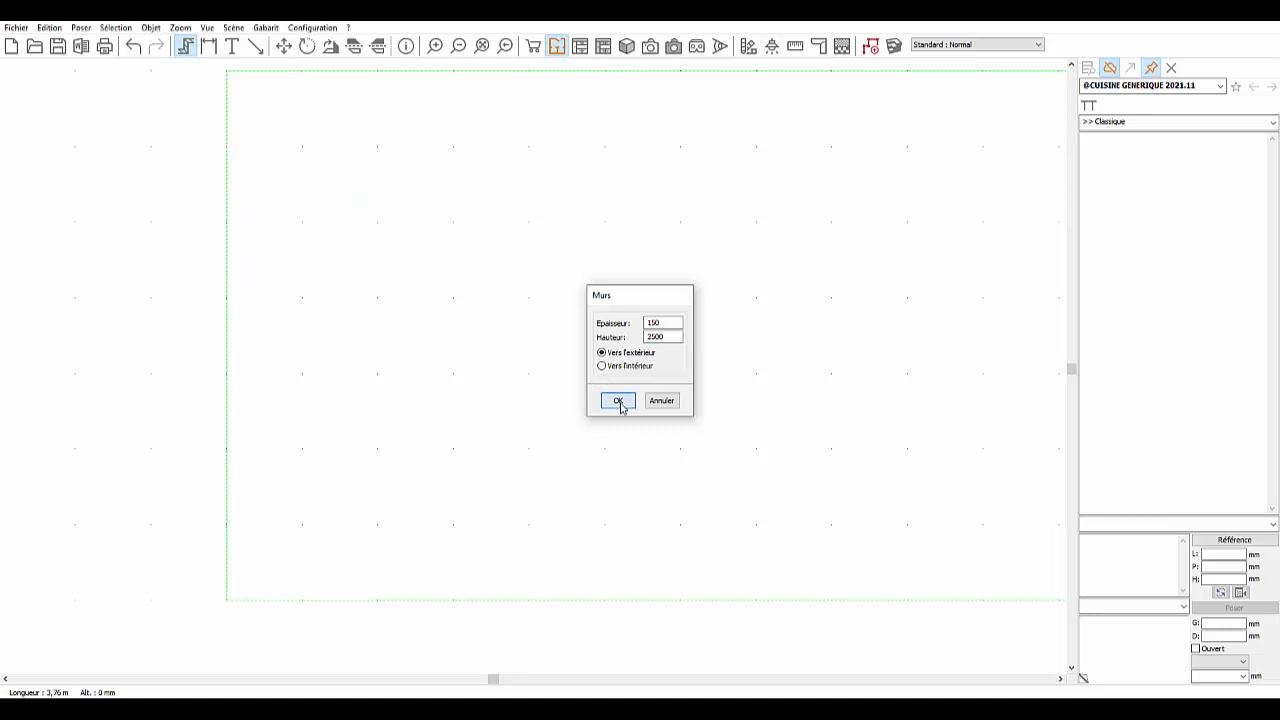
left_click(560, 425)
middle_click_drag(453, 365, 571, 409)
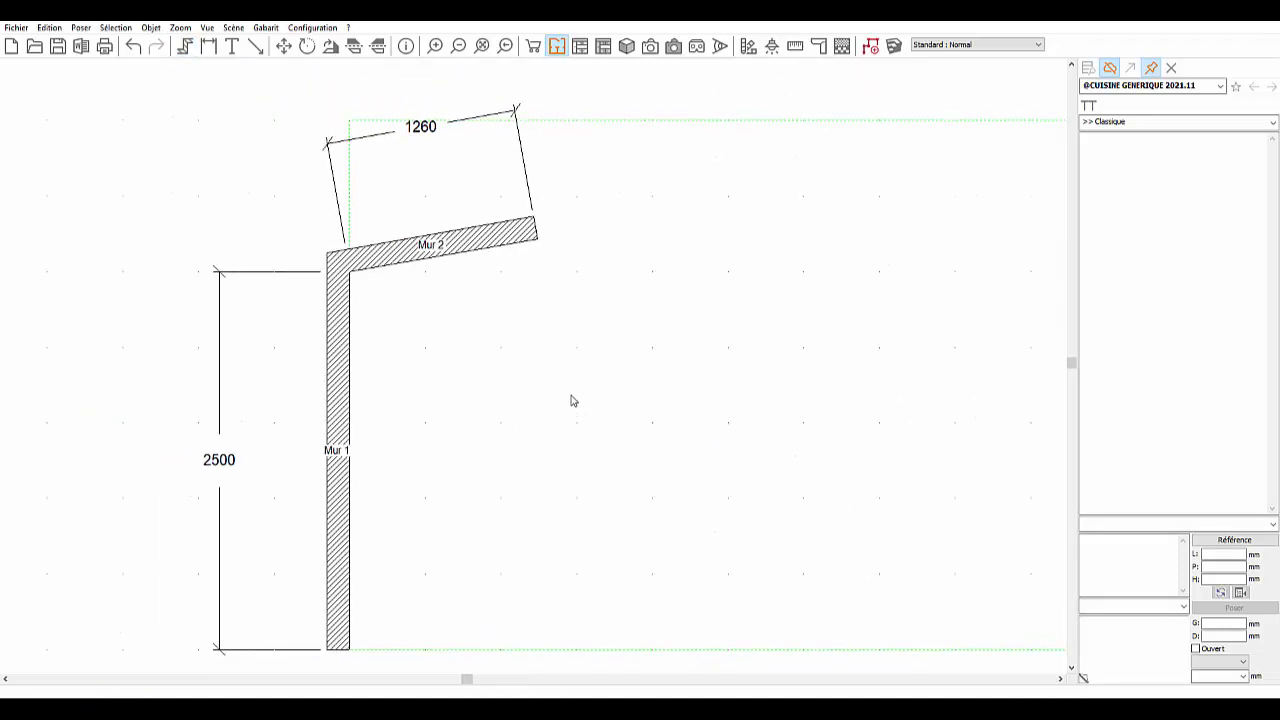